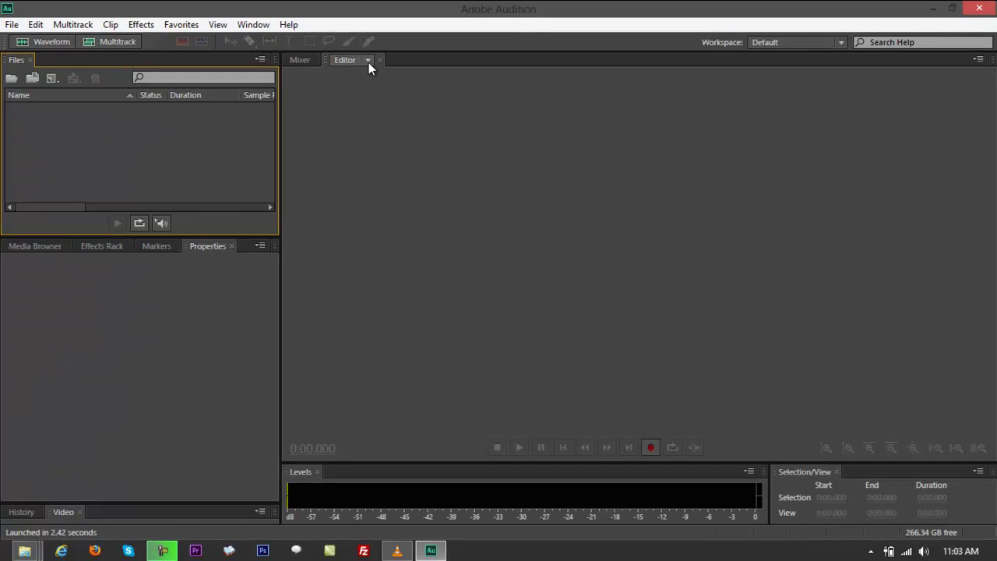
click(380, 60)
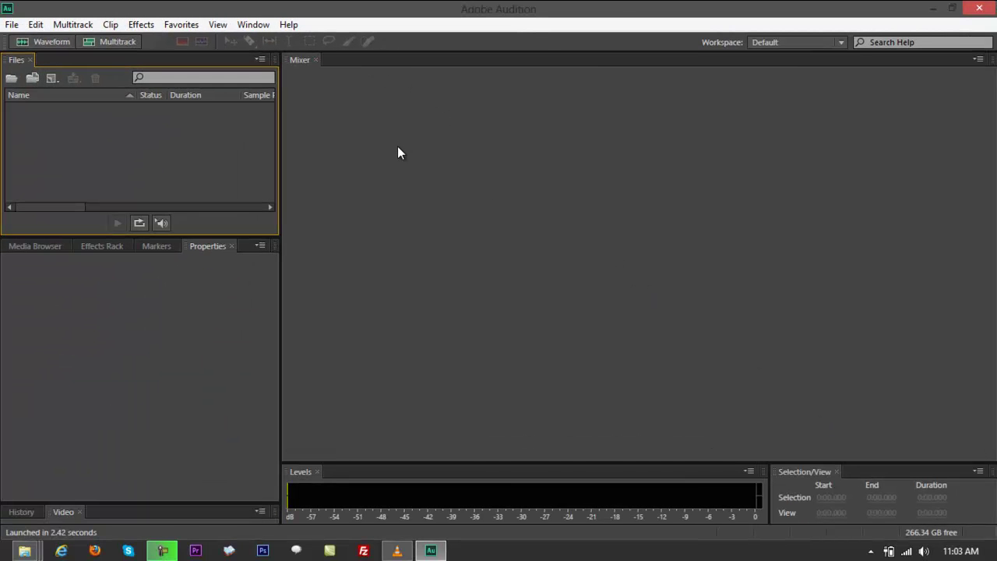
click(253, 24)
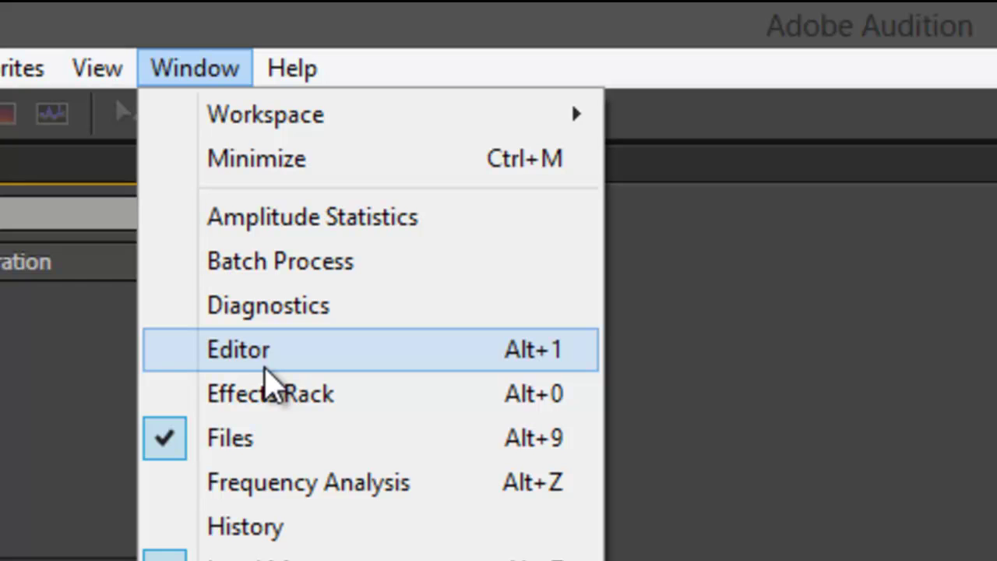
click(264, 366)
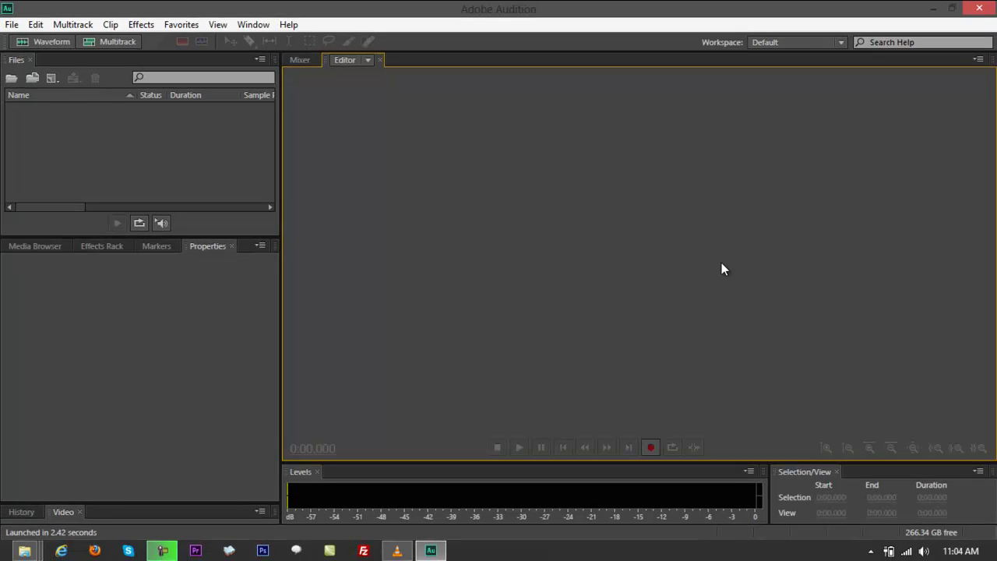
click(651, 448)
right_click(24, 551)
- Drag PIZZA-MOV.mov from the Desktop folder in File Explorer into Audition's Editor
click(48, 477)
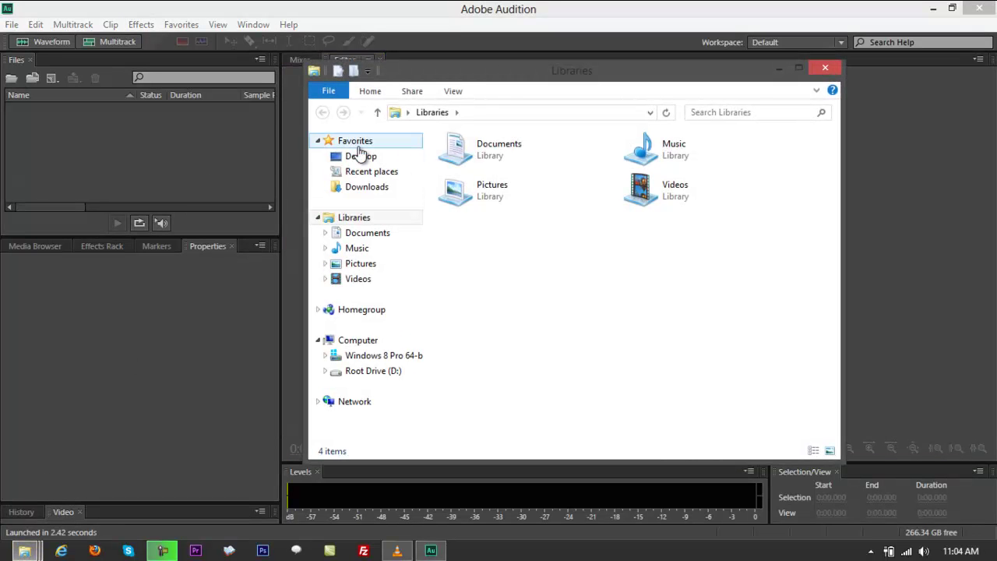
click(360, 159)
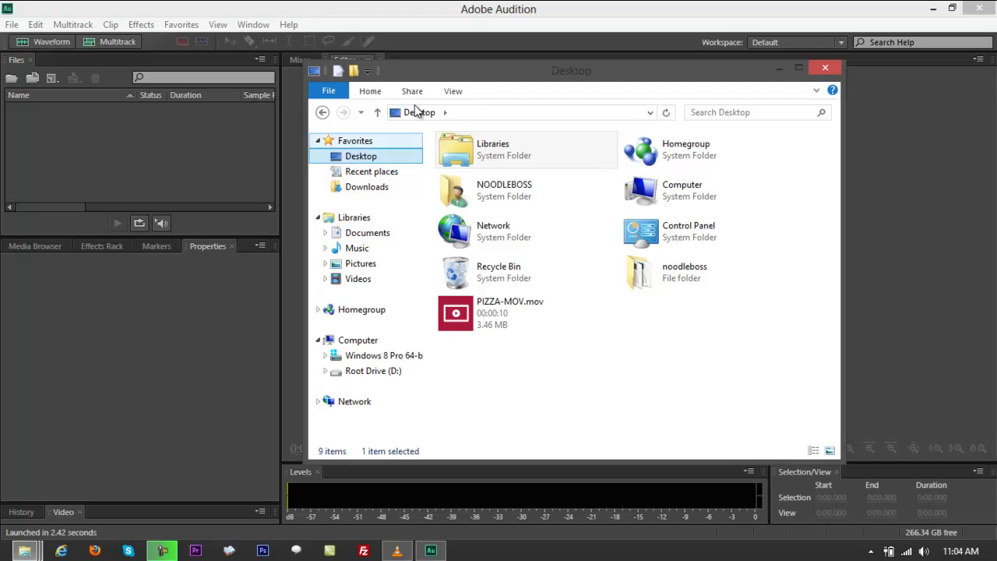
drag(512, 81, 761, 113)
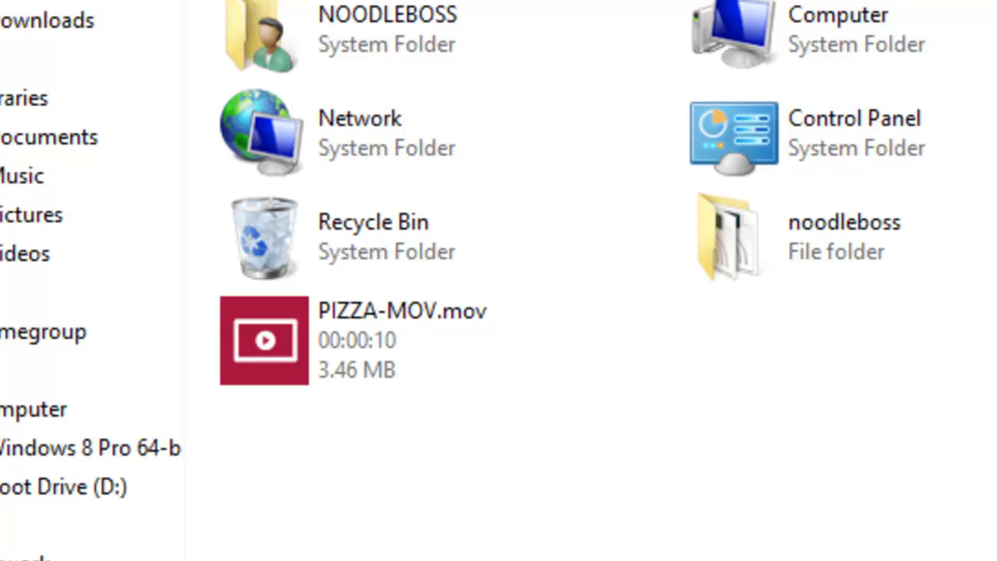
drag(321, 375, 335, 396)
click(393, 471)
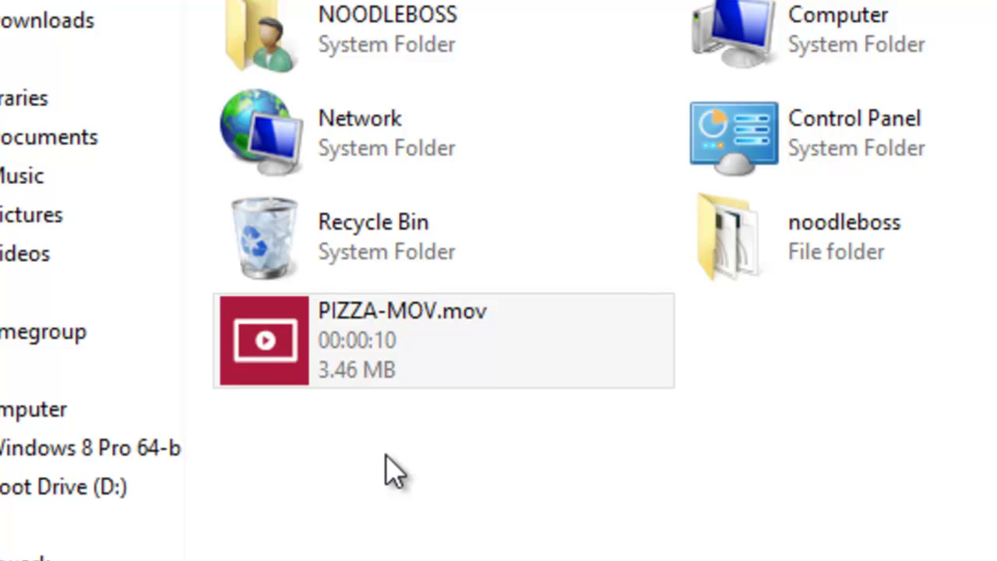
drag(369, 343, 401, 271)
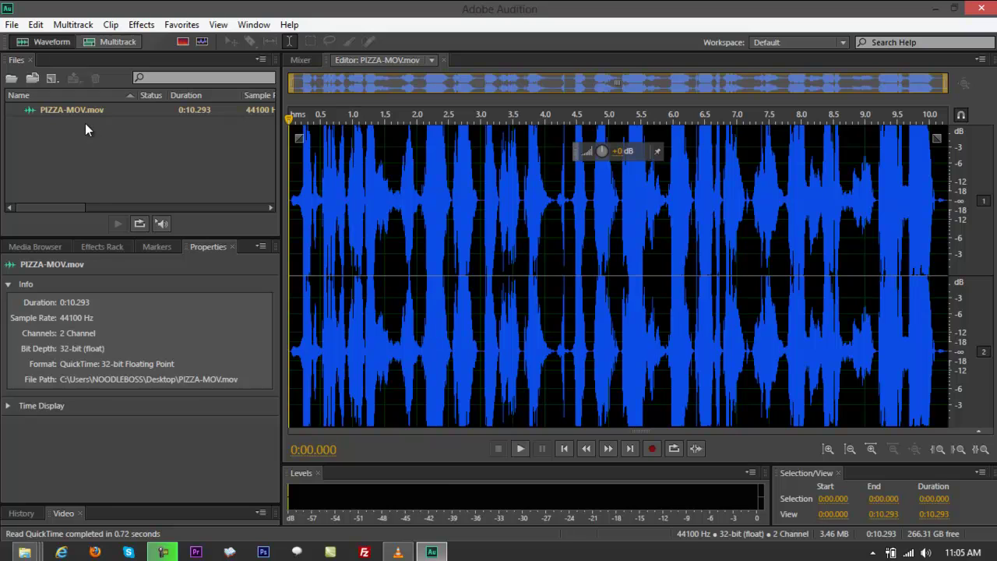
- Play the PIZZA-MOV audio from the start and stop it at about 2.6 seconds
key(space)
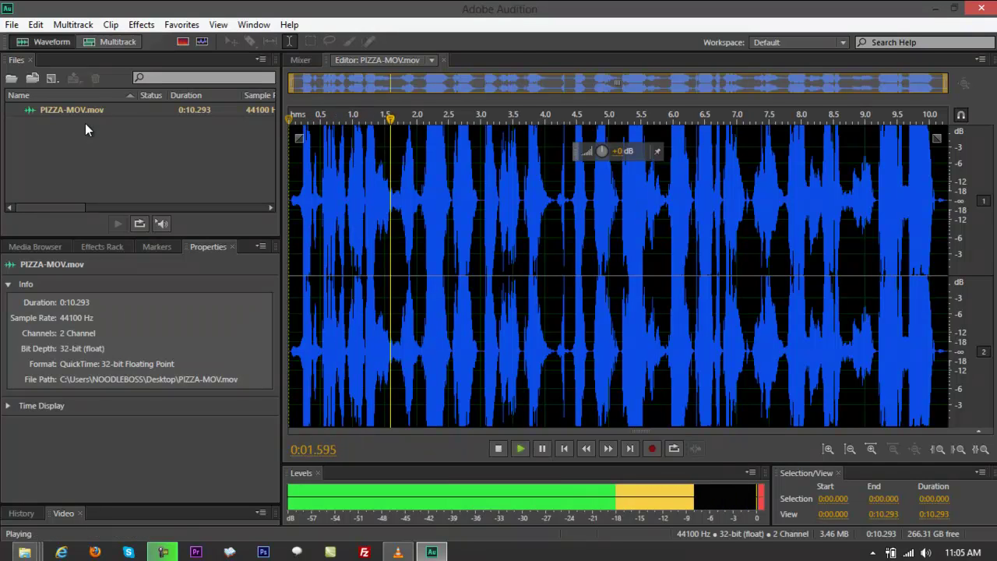
key(space)
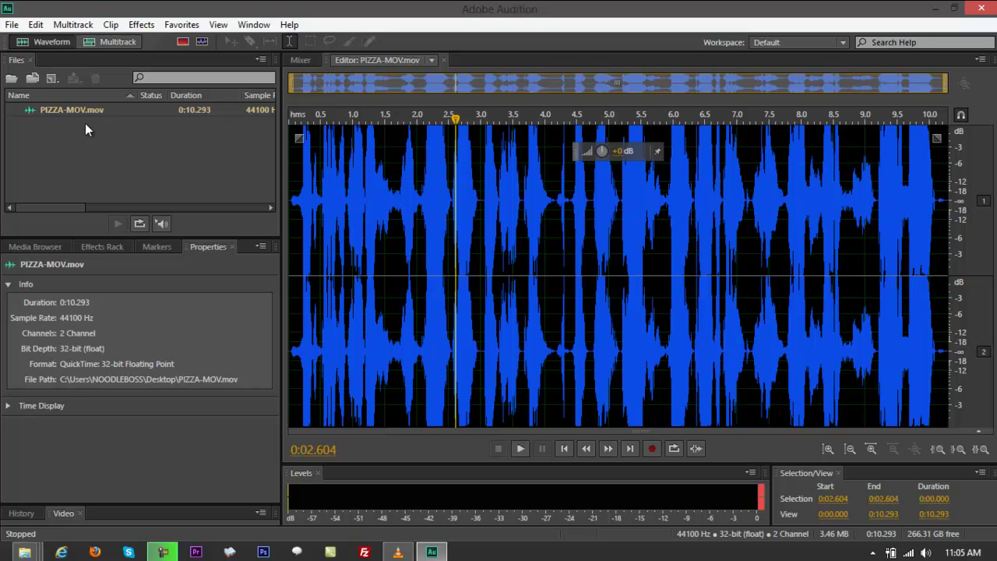
- Select the entire PIZZA-MOV waveform and open Save Selection As, proposing PIZZA-MOV_01.mov
key(ctrl+a)
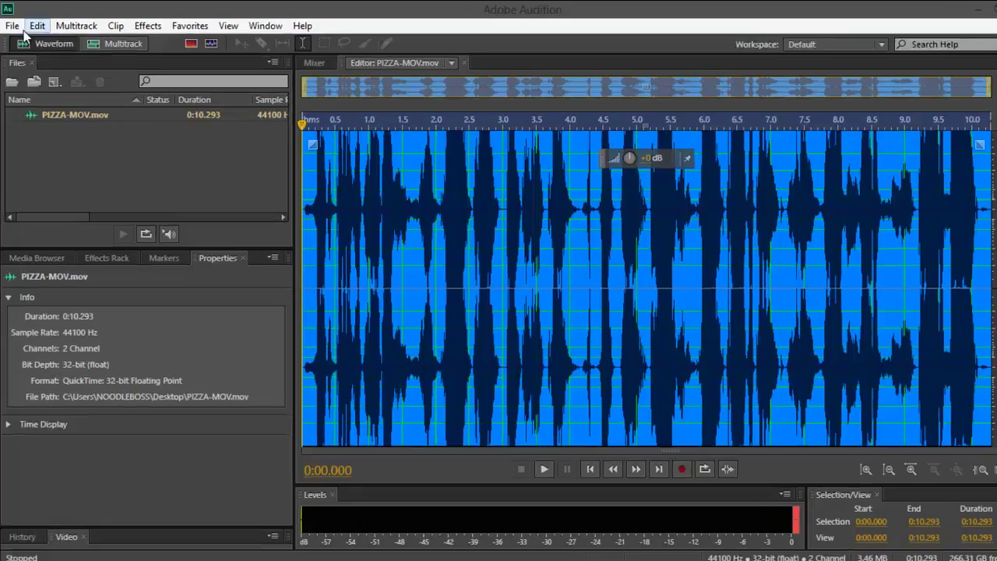
click(11, 24)
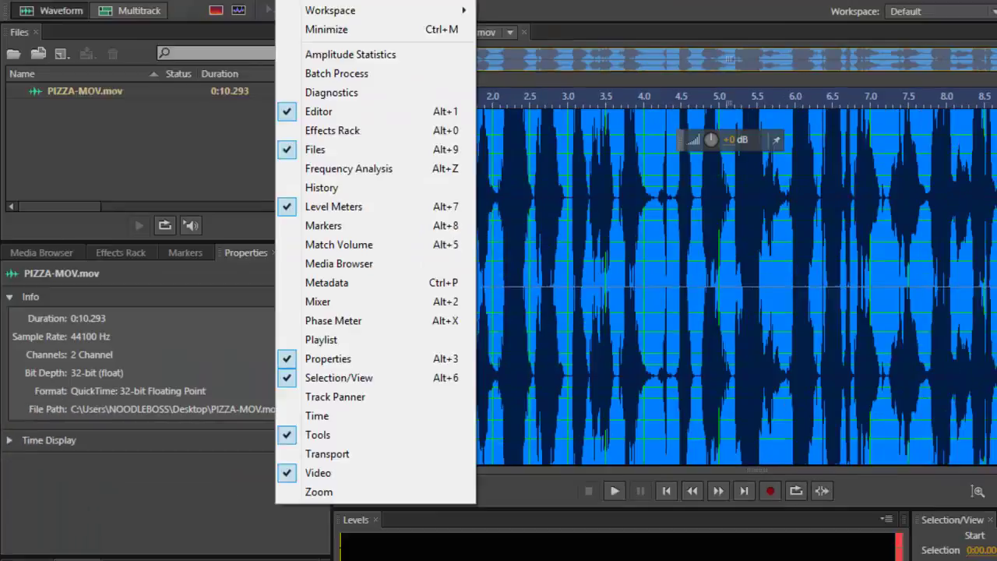
click(371, 7)
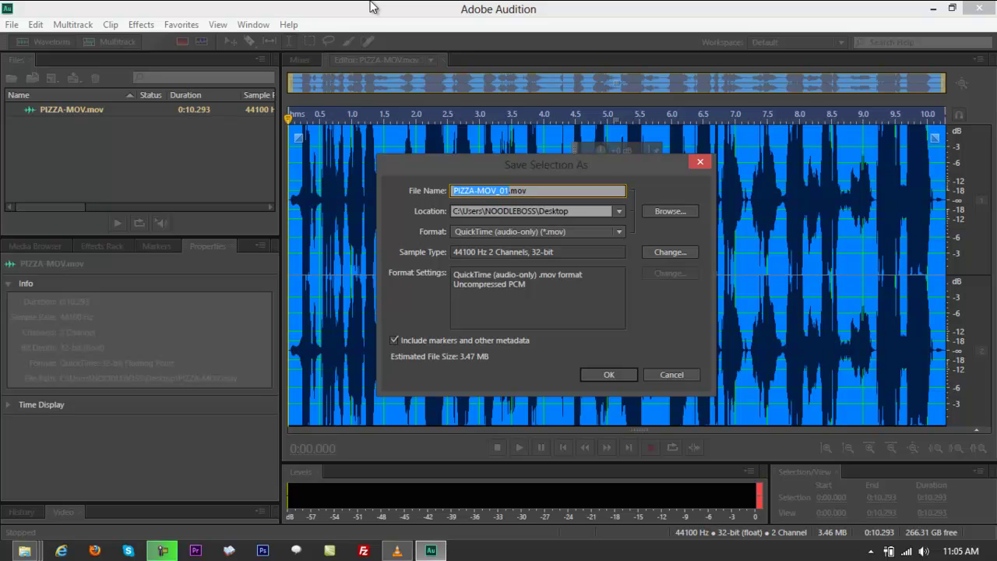
click(700, 163)
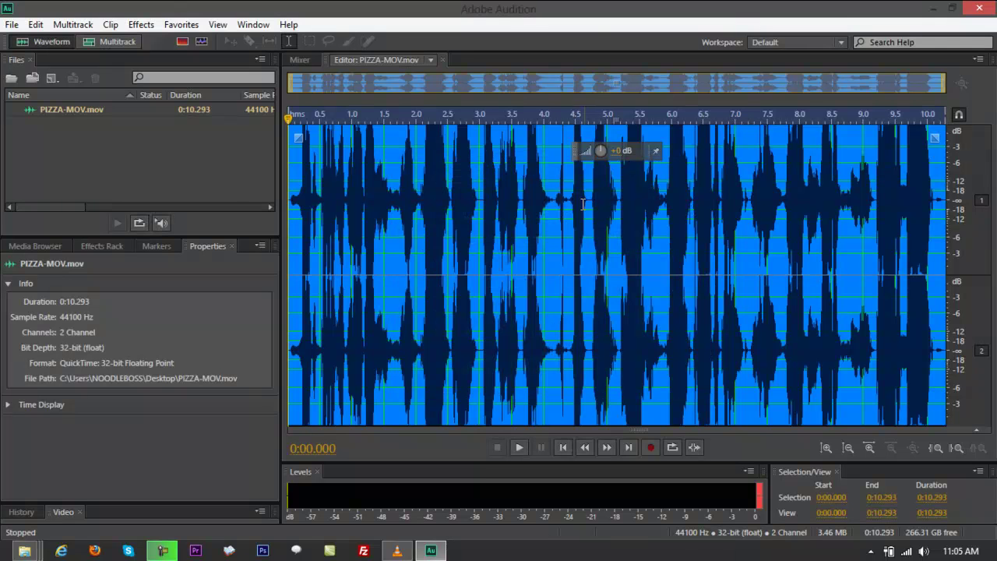
click(582, 204)
double_click(582, 204)
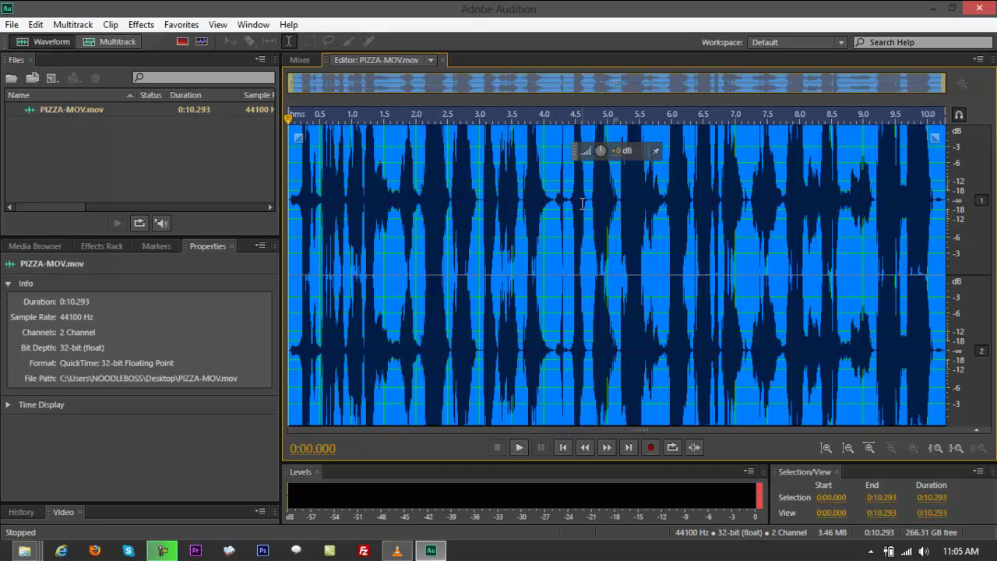
right_click(582, 205)
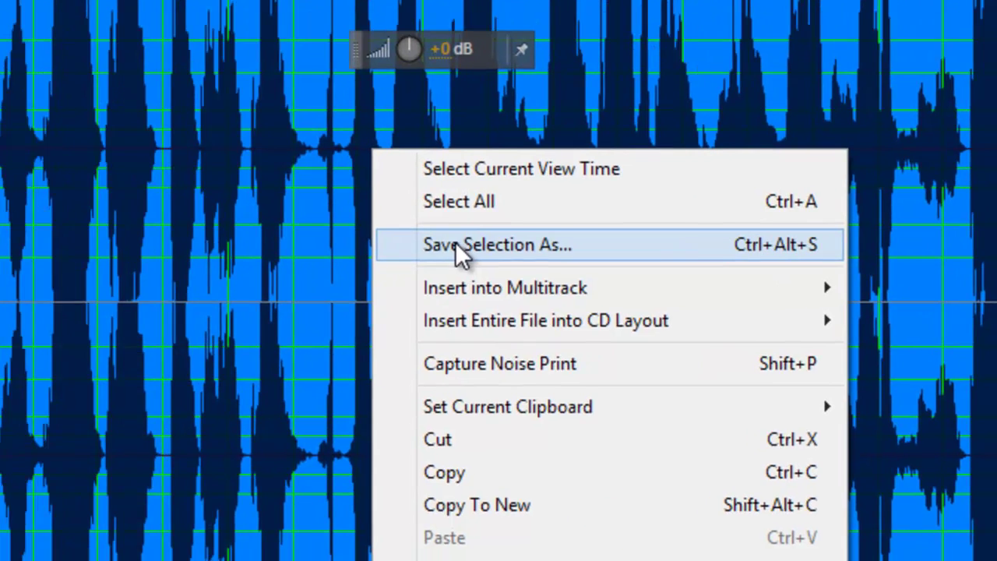
click(235, 254)
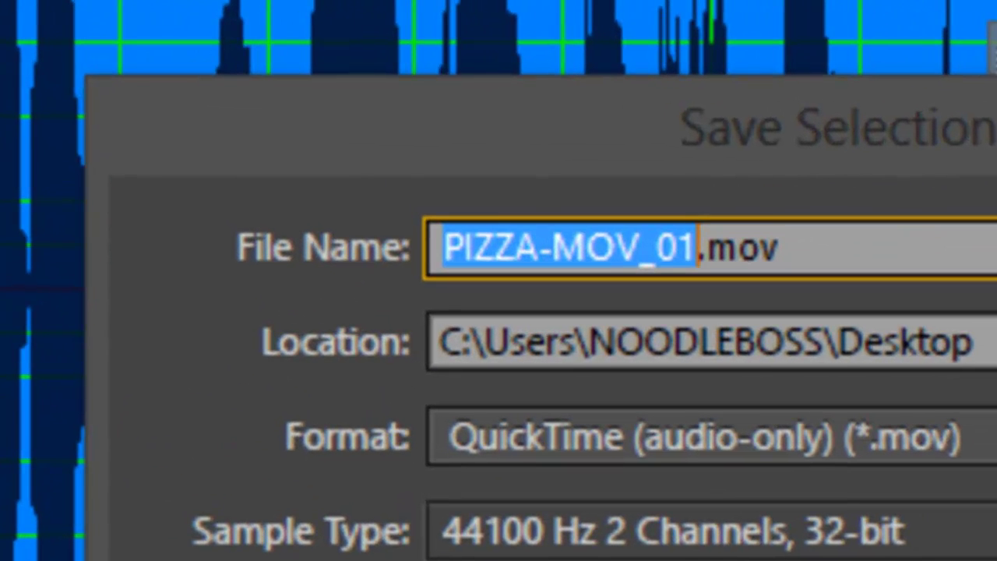
- Change the export file name from PIZZA-MOV_01 to PIZZA-FLAC
key(End)
key(Left)
key(Left)
key(Left)
key(Left)
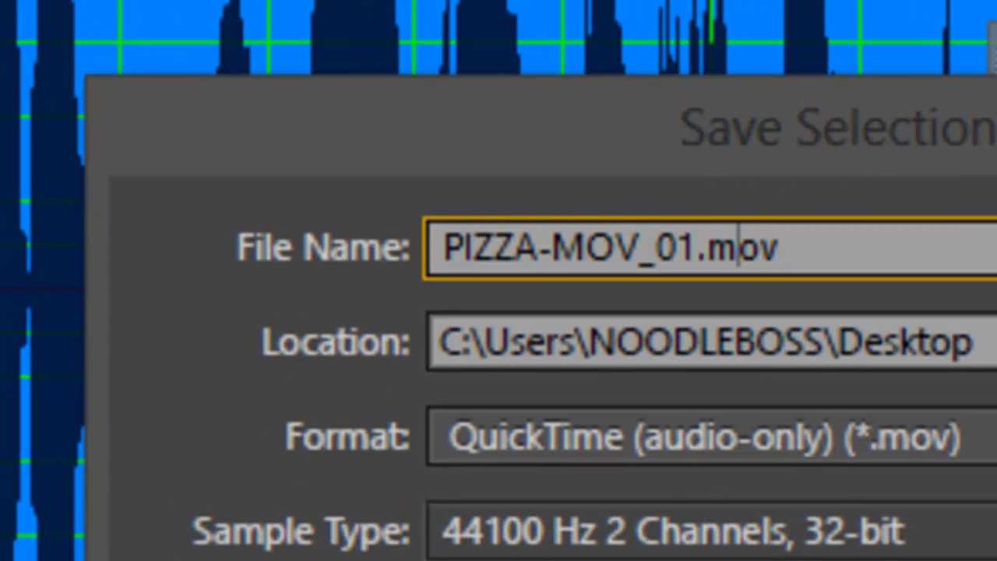
key(BackSpace)
key(BackSpace)
key(BackSpace)
key(BackSpace)
key(BackSpace)
key(BackSpace)
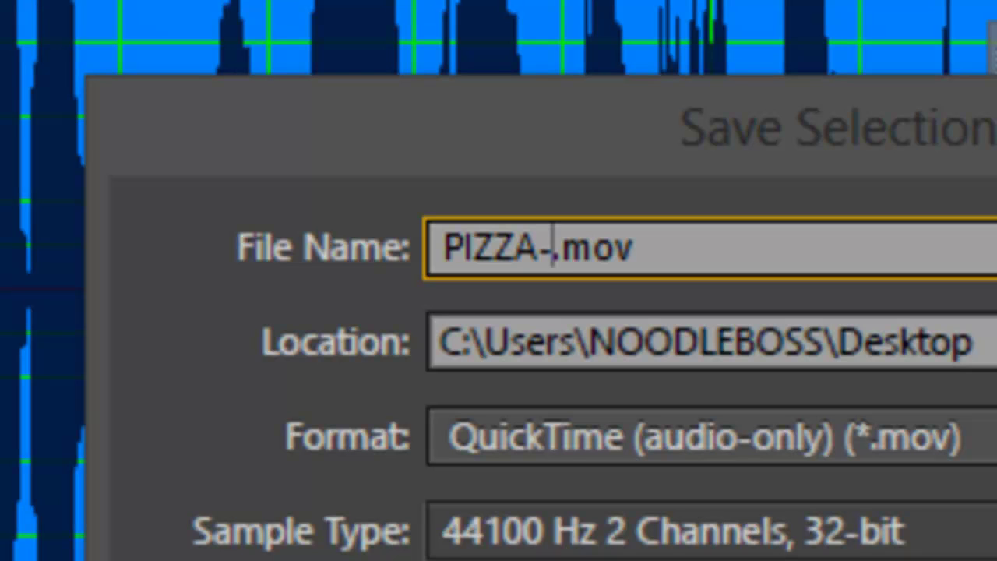
text(FLAC)
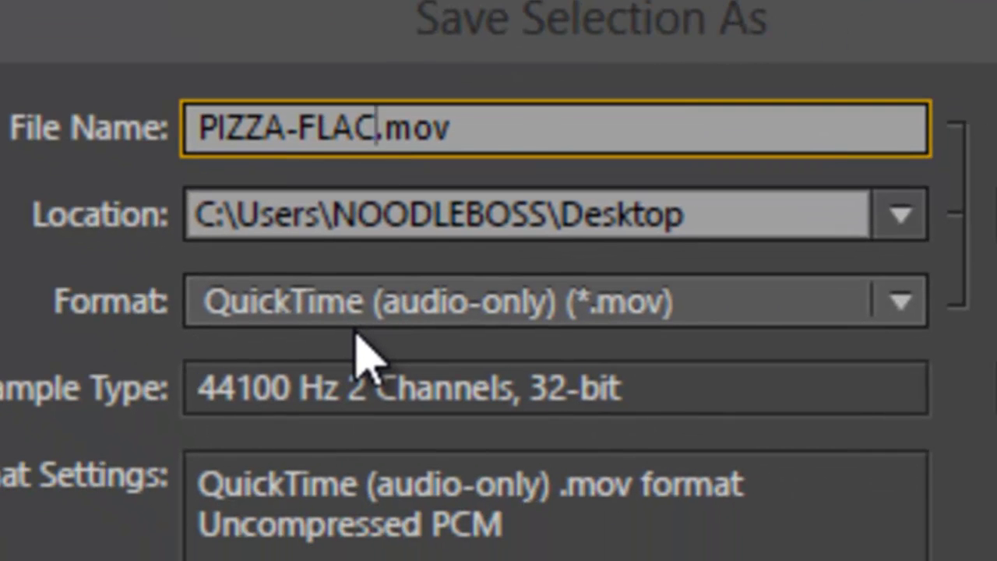
- Choose FLAC Lossless File Format (*.flac) so the file becomes PIZZA-FLAC.flac
click(600, 455)
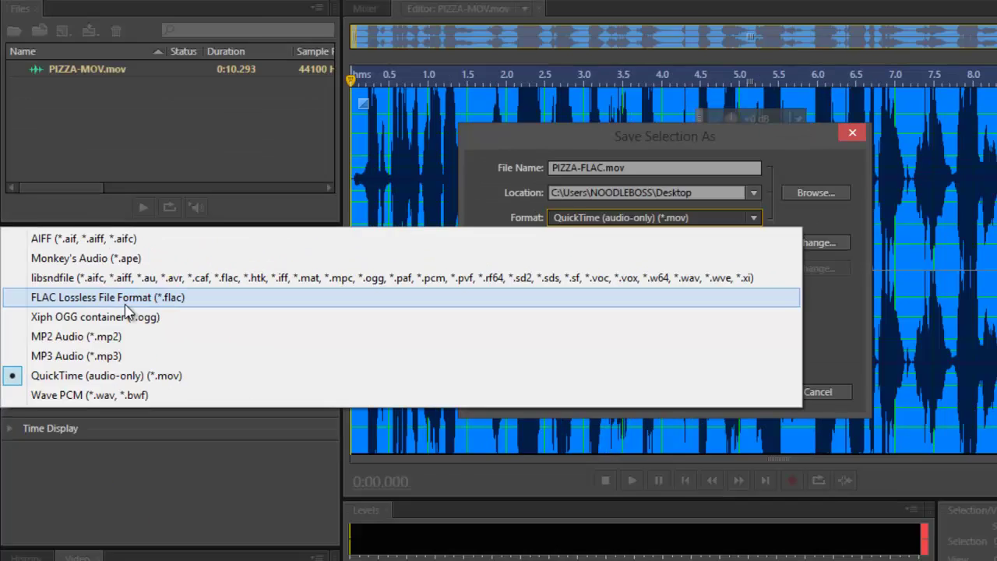
click(397, 319)
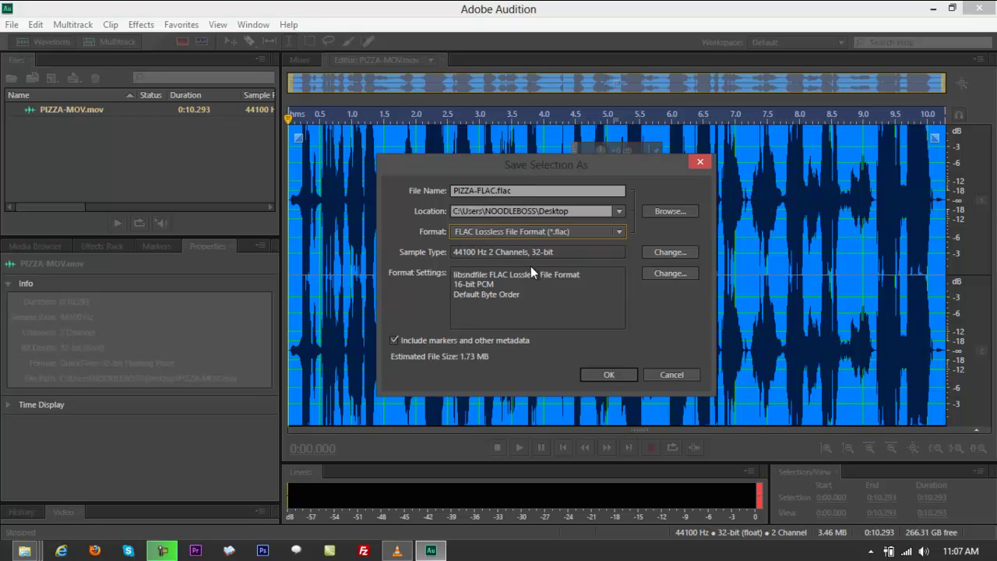
- Review the Sample Type channels, bit depth and dithering, keep them as source, and cancel
click(683, 258)
click(543, 210)
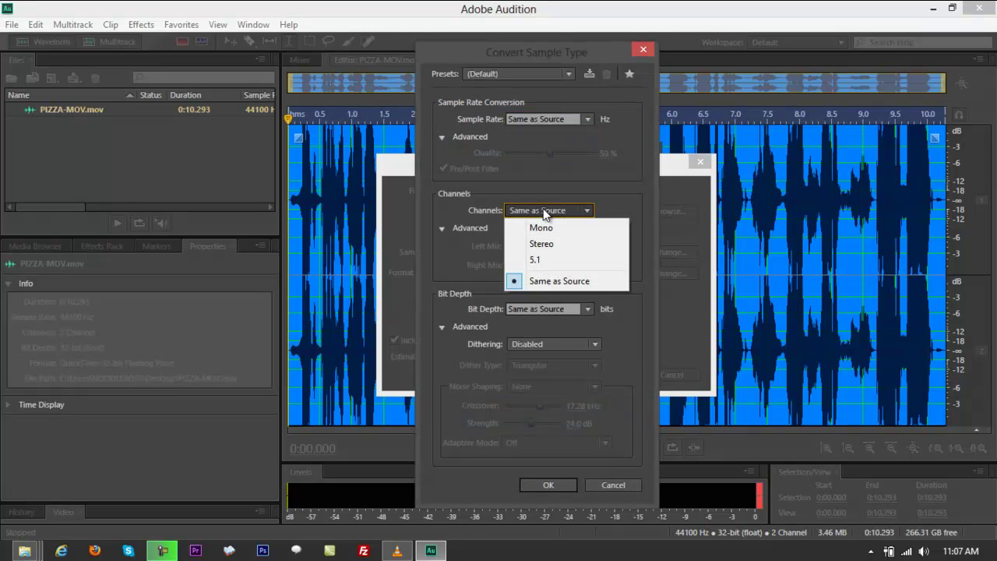
click(543, 208)
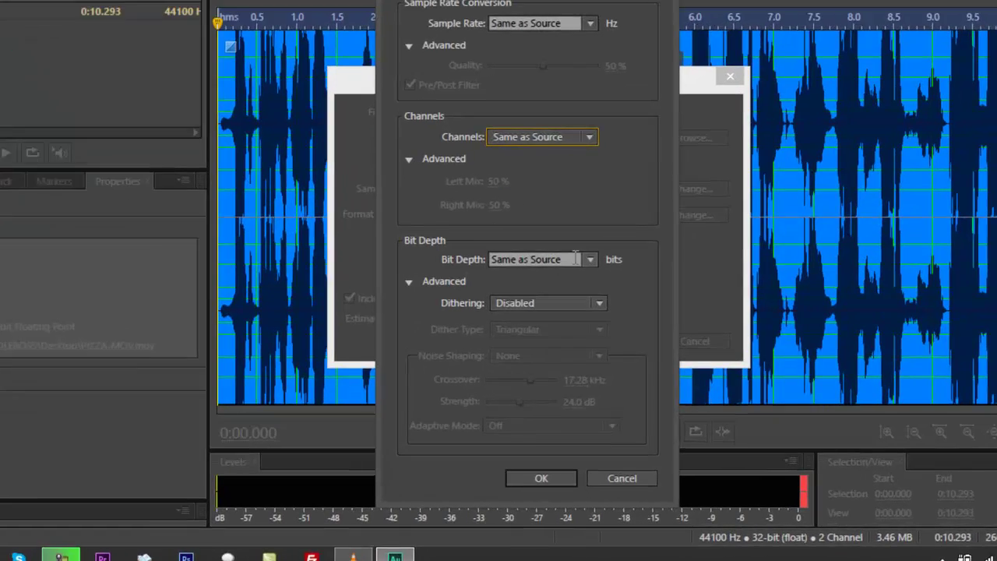
click(586, 308)
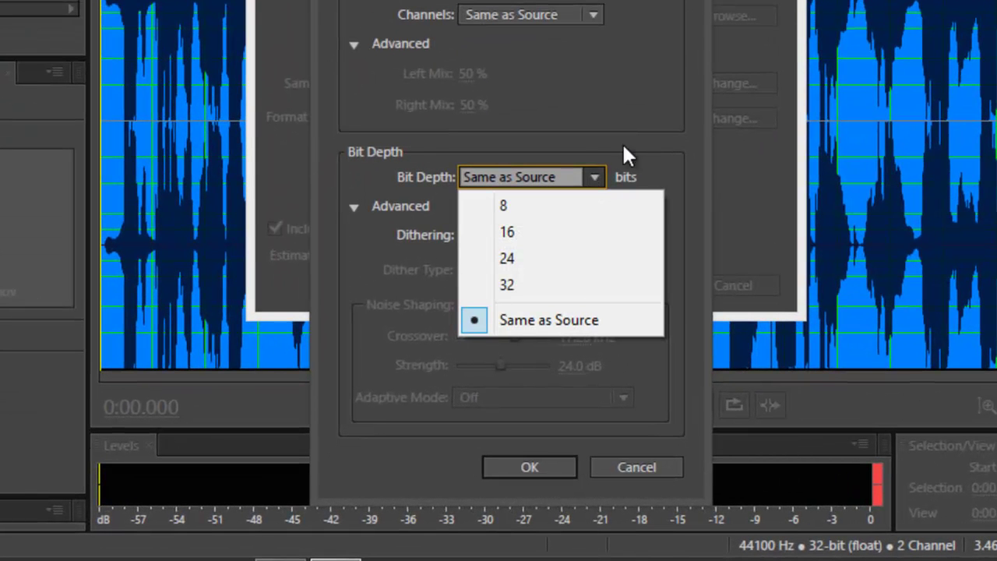
click(641, 69)
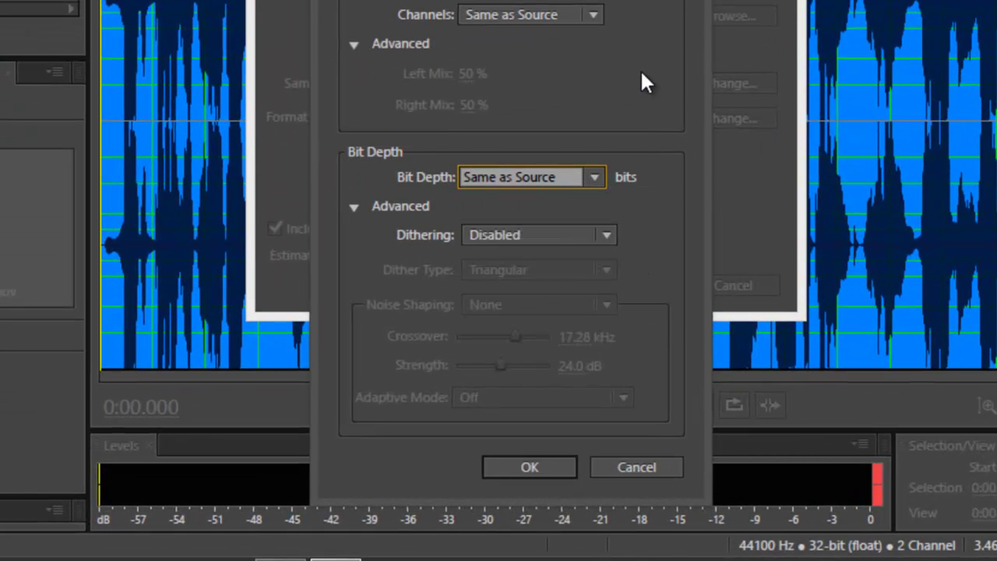
click(564, 240)
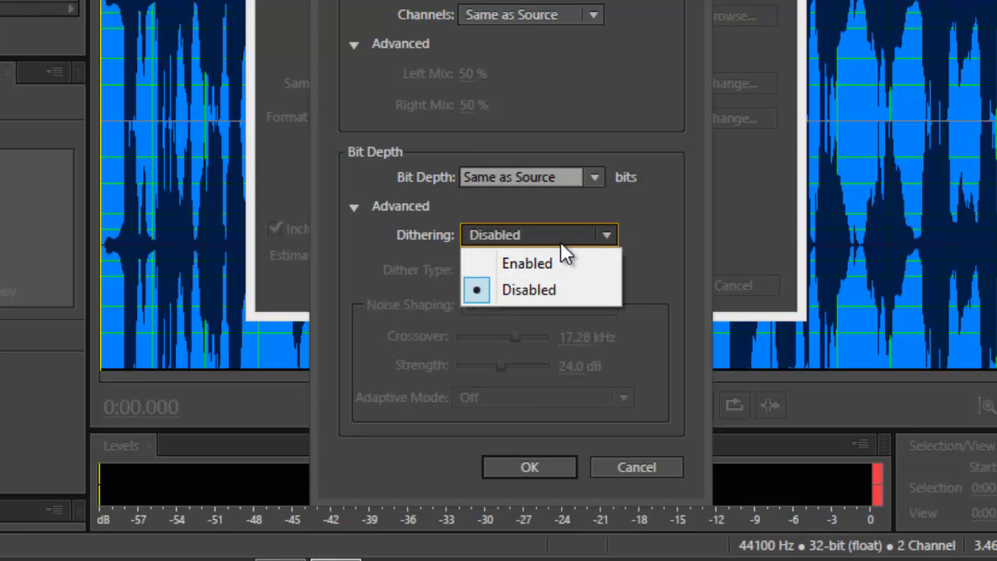
click(646, 219)
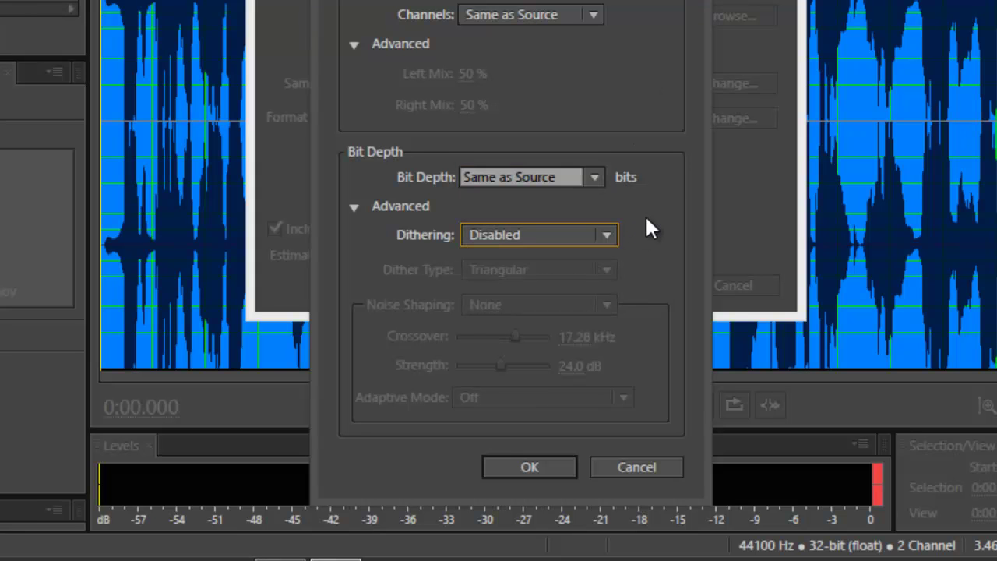
click(629, 468)
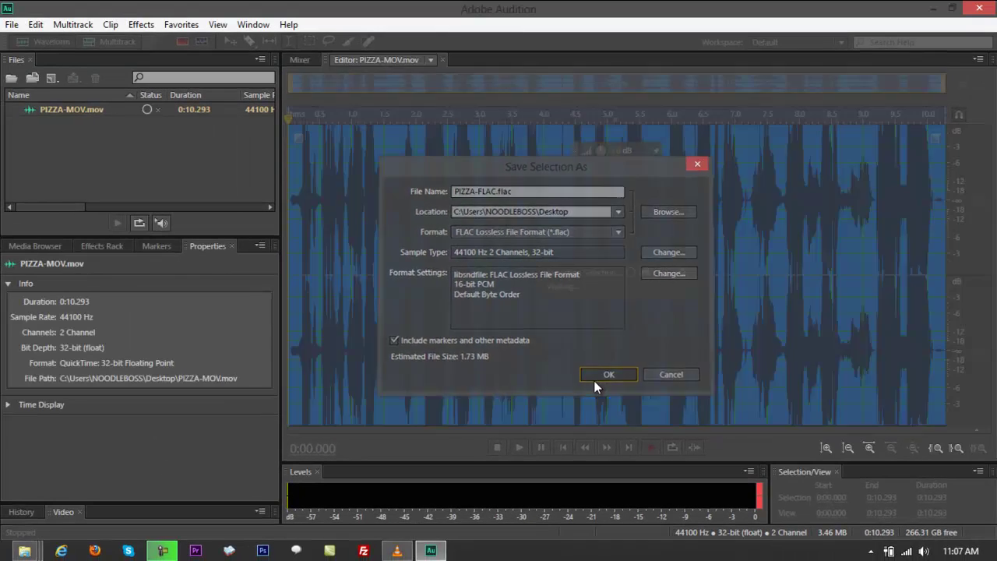
- Export PIZZA-FLAC.flac, then drag PIZZA-FLAC.xmp on the desktop into the Recycle Bin
click(608, 439)
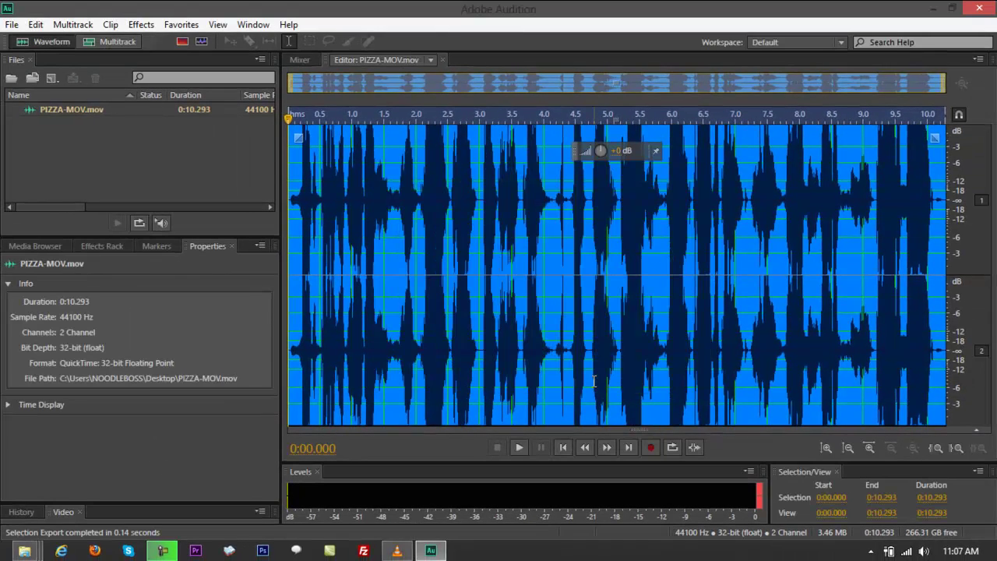
key(super+d)
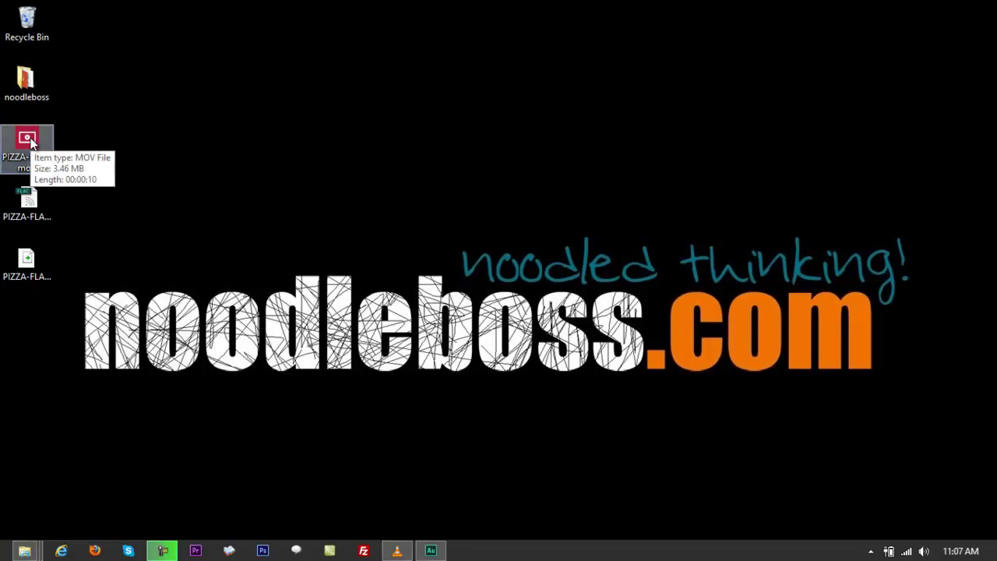
drag(32, 141, 248, 141)
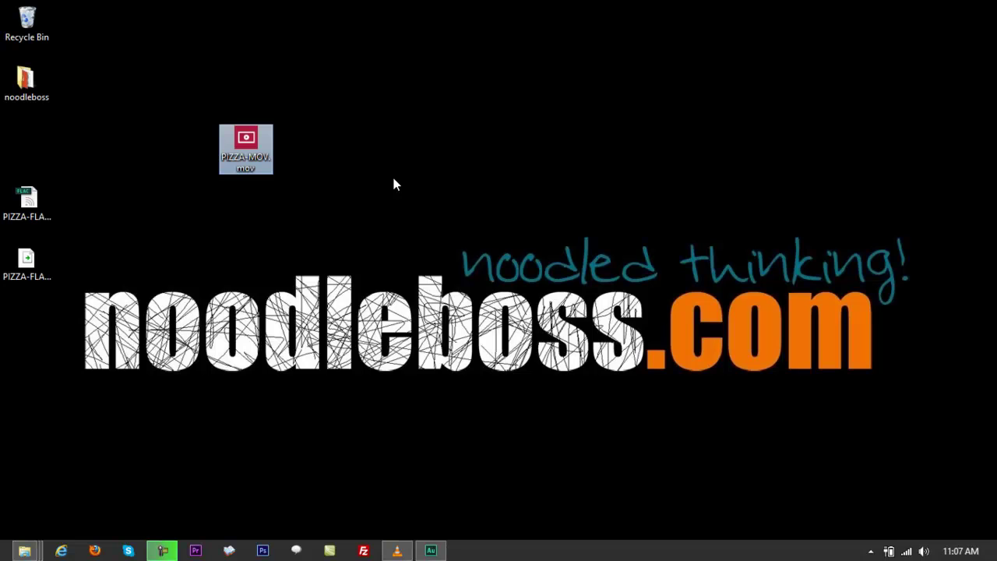
drag(63, 195, 4, 315)
drag(22, 223, 30, 215)
click(102, 234)
click(27, 263)
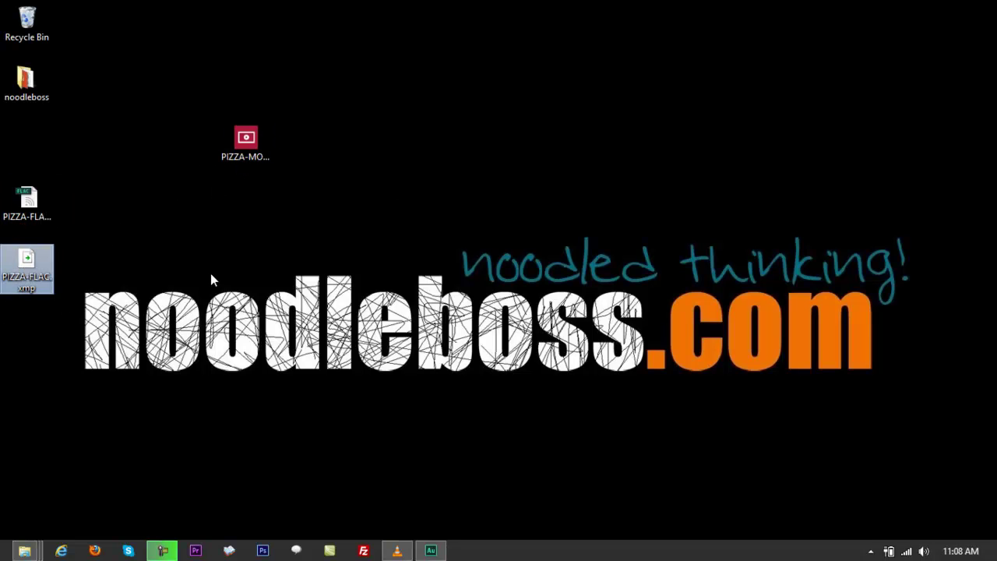
drag(27, 265, 31, 25)
- Place PIZZA-FLAC.flac beside PIZZA-MOV.mov on the desktop and launch VLC media player
click(27, 201)
drag(27, 201, 345, 148)
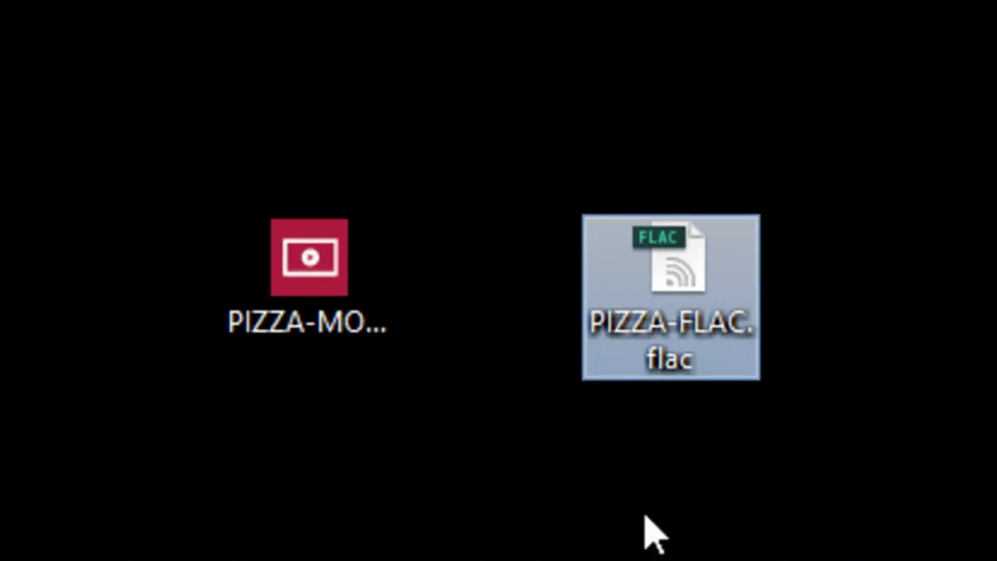
drag(342, 277, 499, 292)
click(674, 272)
click(584, 467)
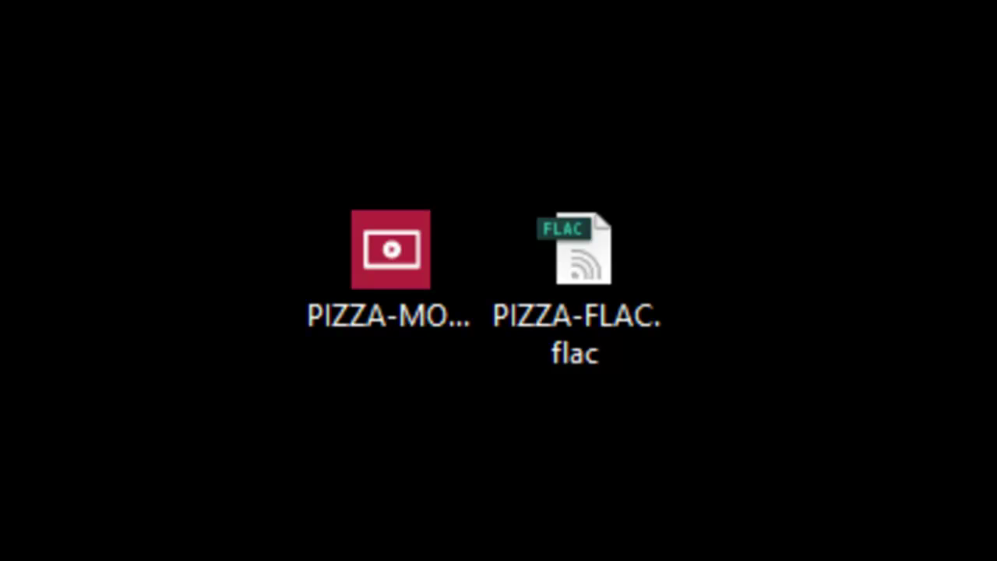
click(436, 278)
click(986, 347)
click(631, 254)
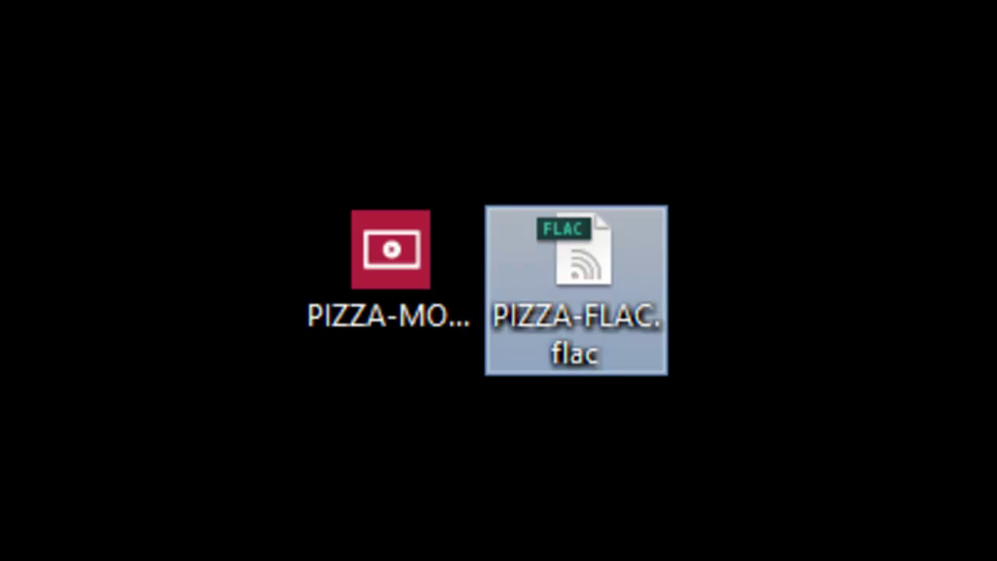
key(Return)
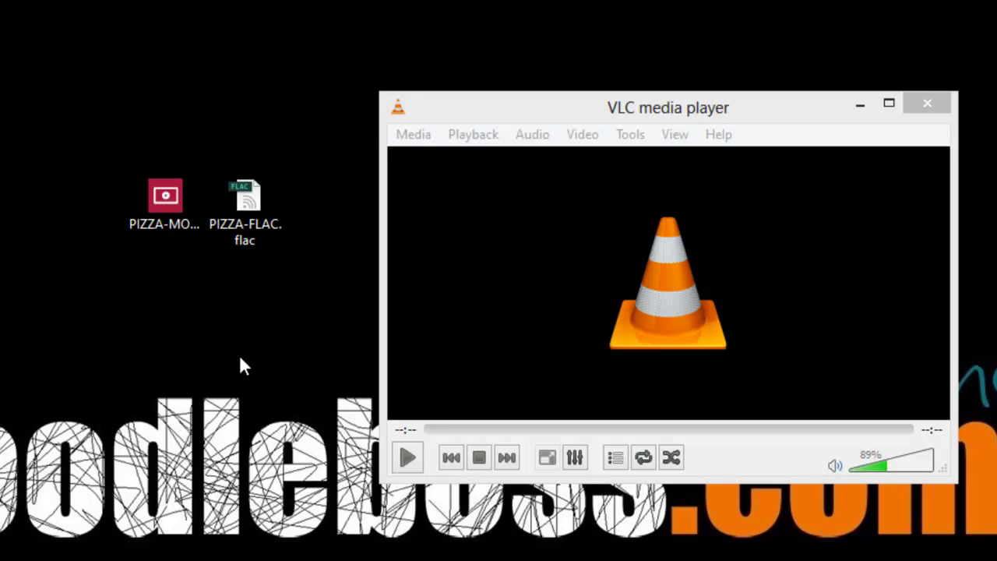
- Play PIZZA-FLAC.flac in VLC, pause it around 00:02, and minimize the player
drag(233, 203, 632, 306)
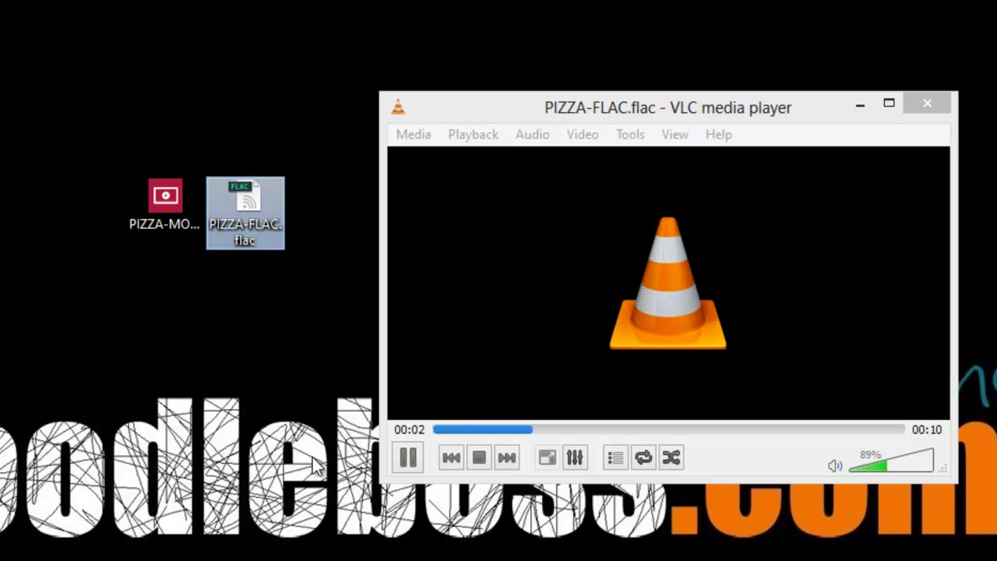
click(408, 456)
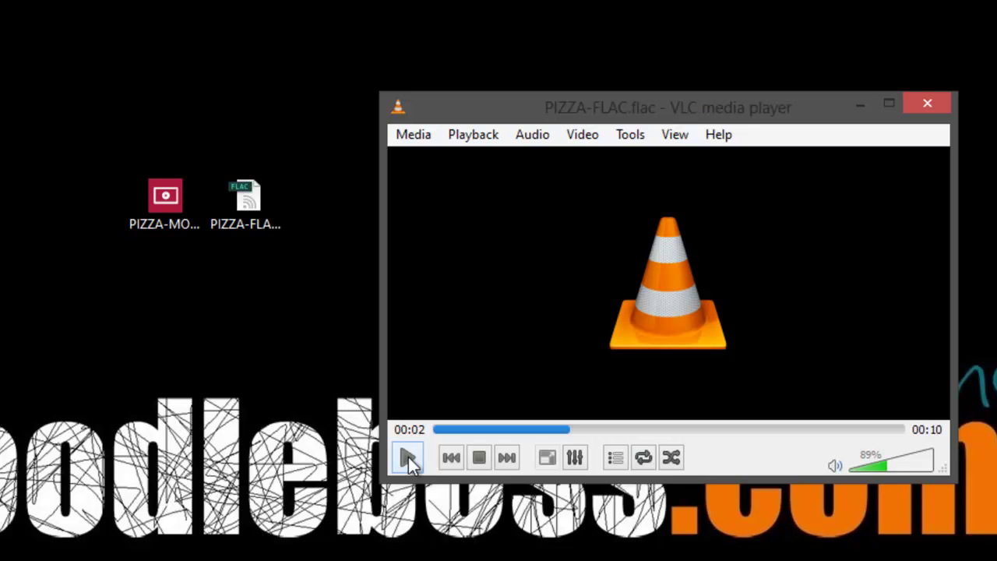
click(862, 106)
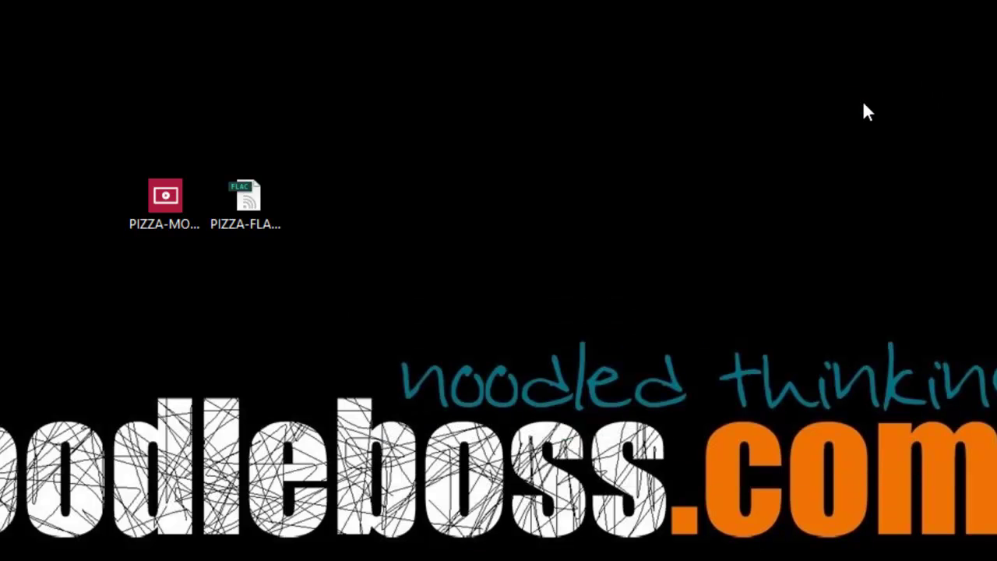